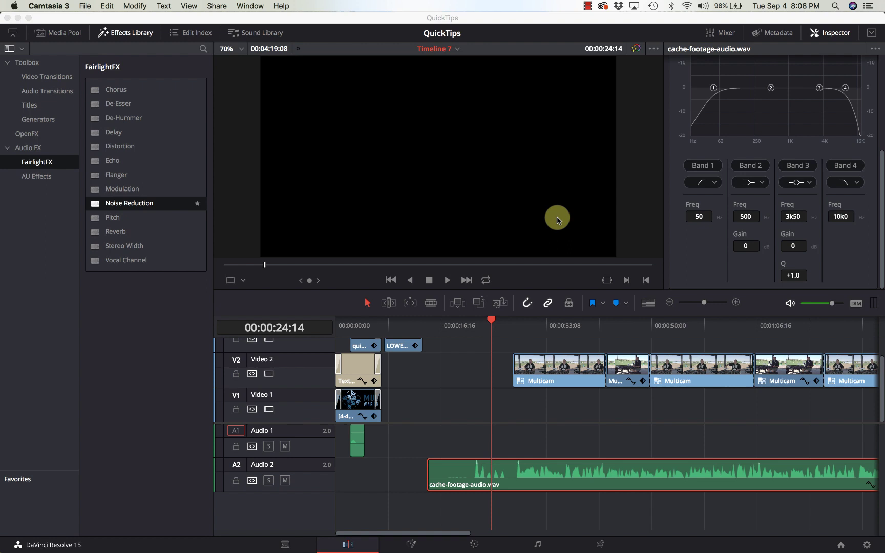
Collapse the Effects Library panel so the viewer and timeline span the full edit page
{"action": "left_click", "coordinate": [109, 33]}
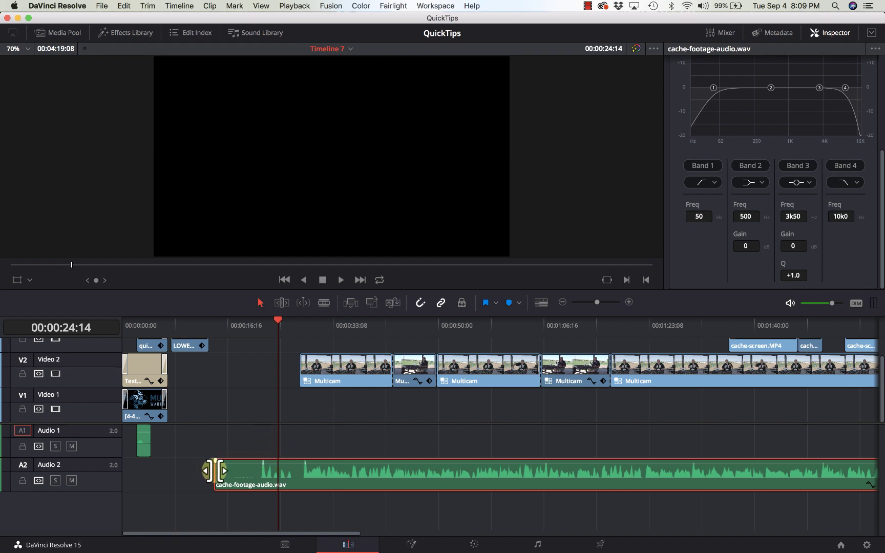
Play the Audio 2 clip from its start, then show the FairlightFX audio effects list
{"action": "left_click", "coordinate": [214, 327]}
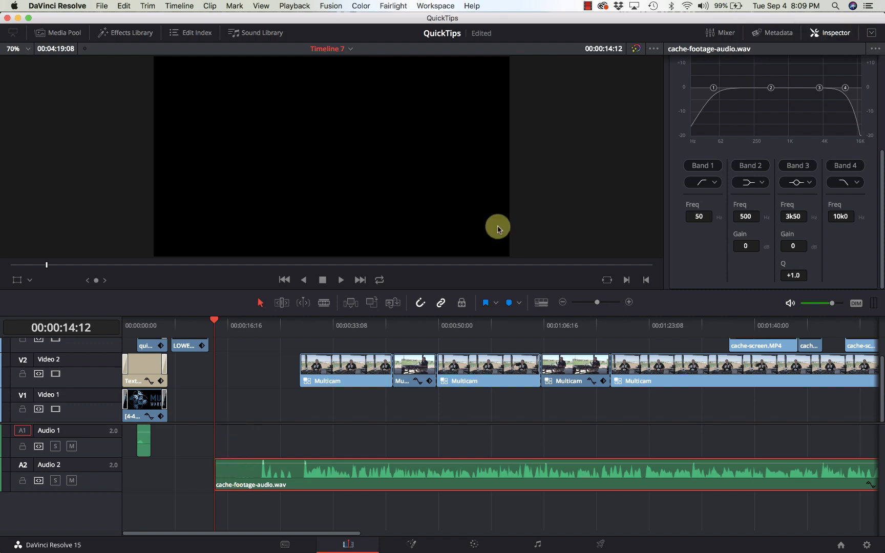
{"action": "key", "text": "space"}
{"action": "key", "text": "space"}
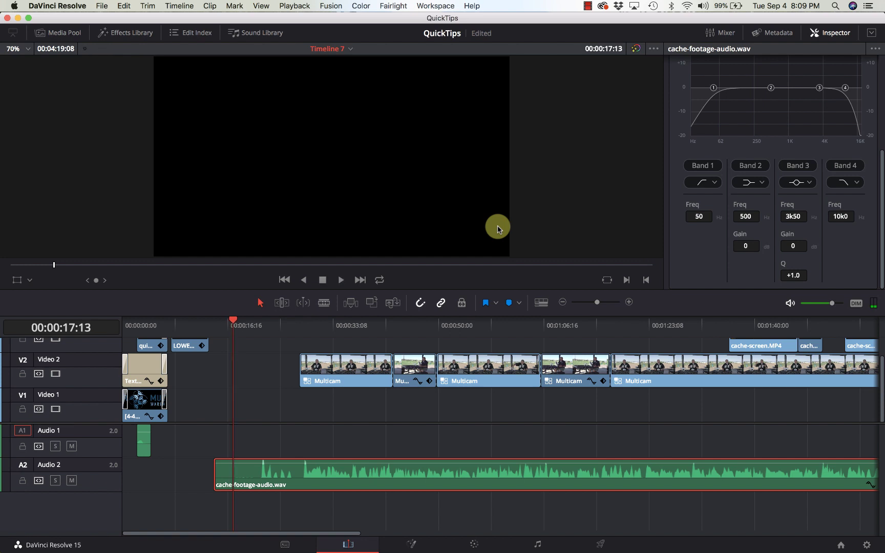
{"action": "left_click", "coordinate": [215, 326]}
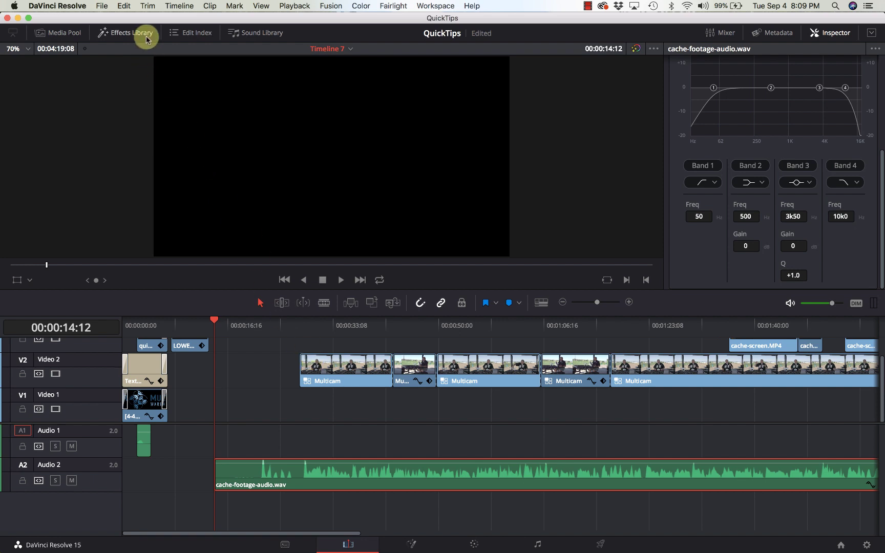
{"action": "left_click", "coordinate": [125, 35]}
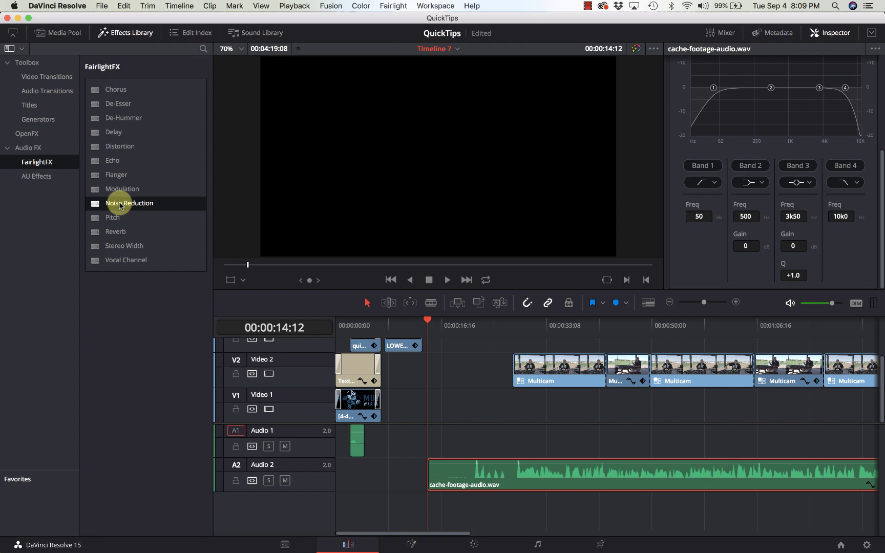
Add FairlightFX Noise Reduction to cache-footage-audio.wav and set its detection mode to Manual
{"action": "left_click_drag", "start_coordinate": [121, 207], "coordinate": [476, 472]}
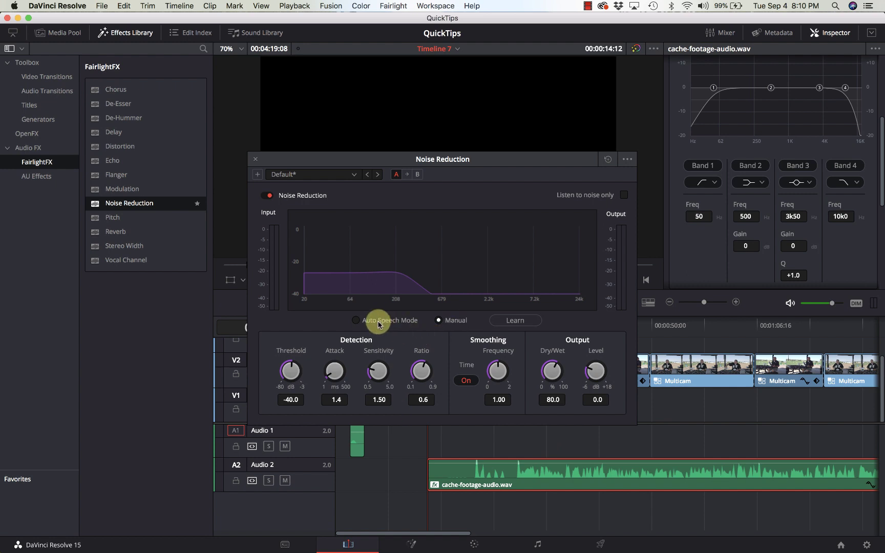
{"action": "left_click", "coordinate": [378, 325]}
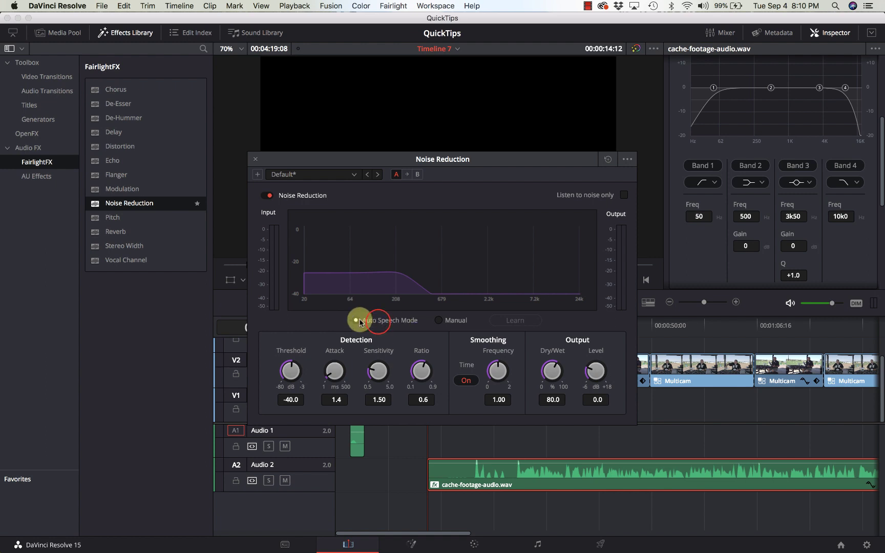
{"action": "left_click", "coordinate": [458, 322]}
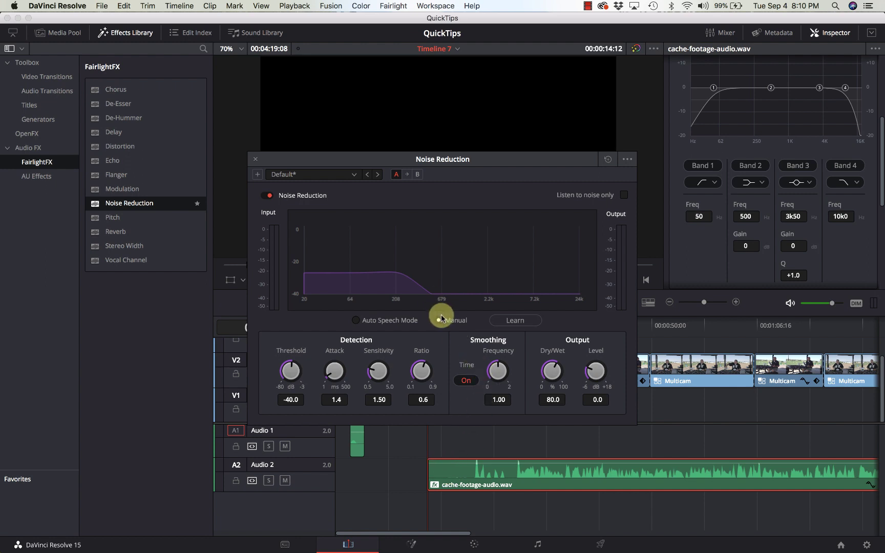
Turn on Noise Reduction's Learn mode and play a short noisy stretch to sample it
{"action": "left_click", "coordinate": [517, 323]}
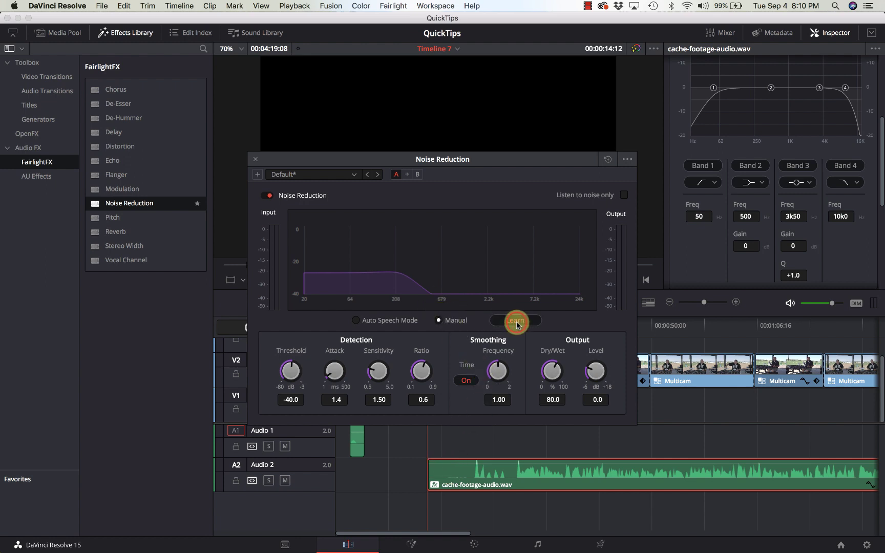
{"action": "left_click_drag", "start_coordinate": [507, 162], "coordinate": [272, 108]}
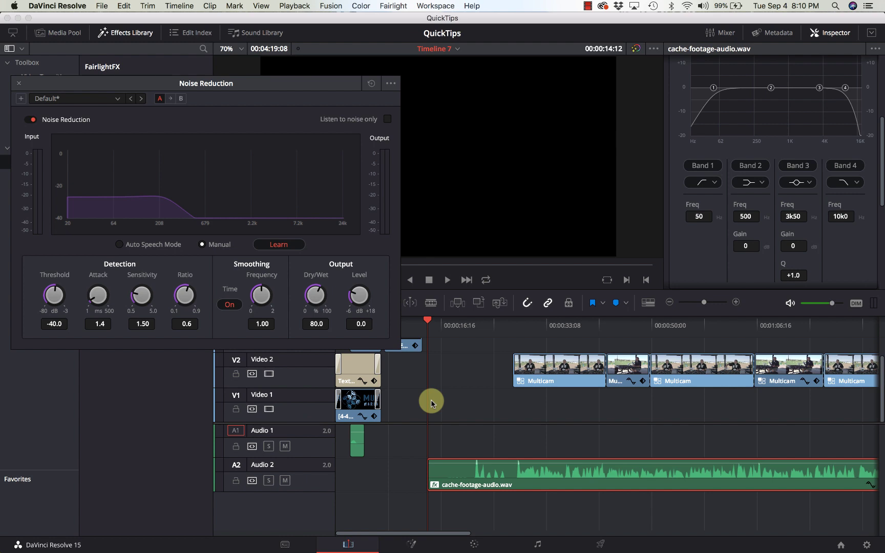
{"action": "key", "text": "space"}
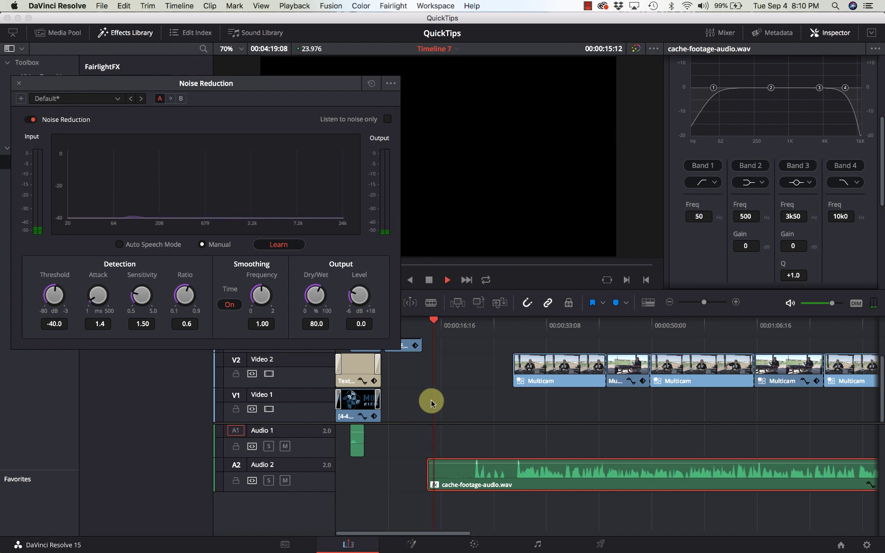
{"action": "key", "text": "space"}
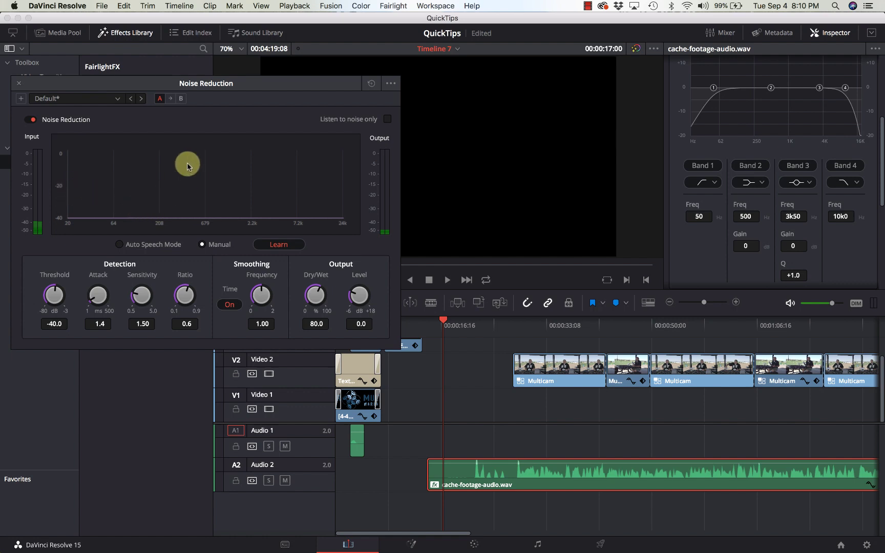
Stop learning the noise profile and bring the playhead back near the clip's start
{"action": "left_click", "coordinate": [293, 247]}
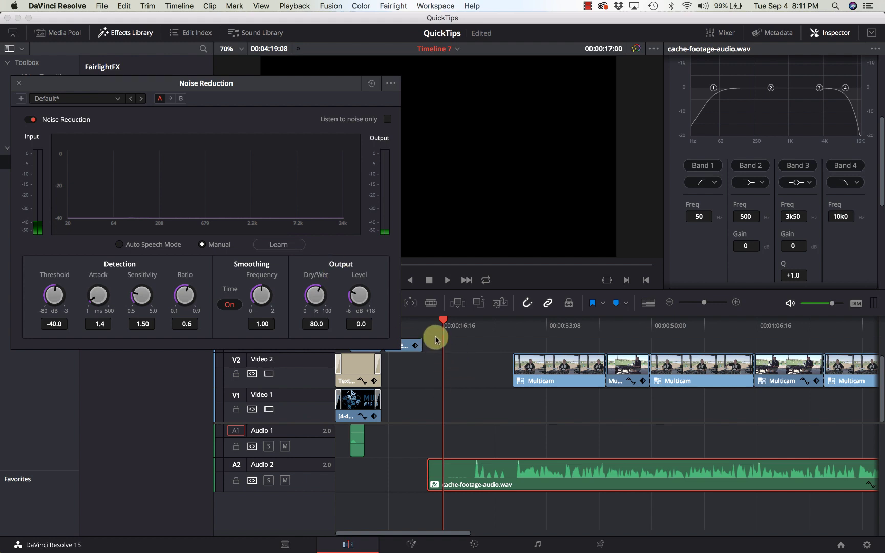
{"action": "left_click_drag", "start_coordinate": [432, 332], "coordinate": [428, 330]}
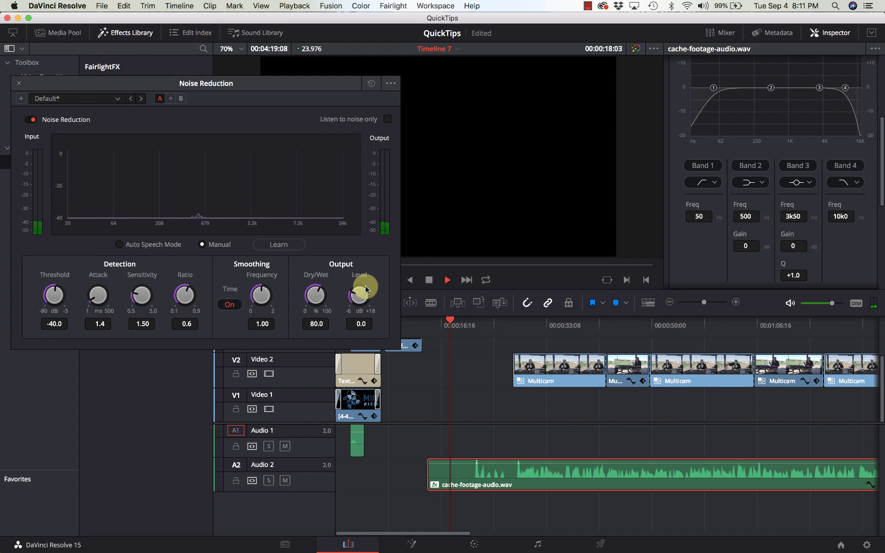
{"action": "key", "text": "space"}
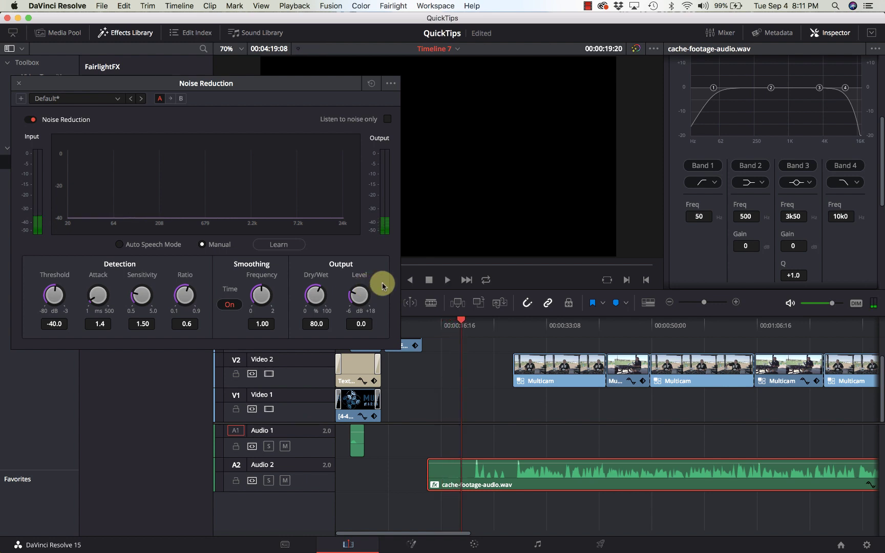
{"action": "left_click_drag", "start_coordinate": [463, 318], "coordinate": [471, 326]}
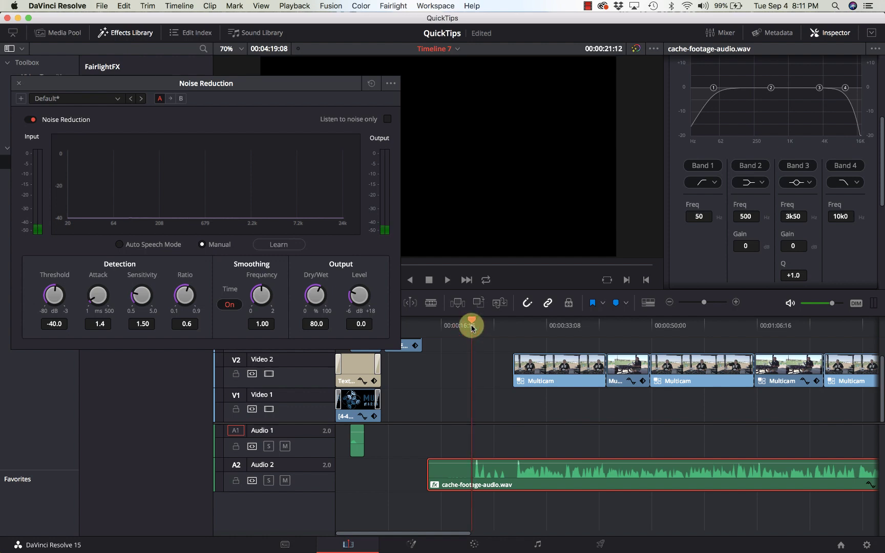
Play the same passage with Noise Reduction bypassed, then again with it re-enabled
{"action": "left_click", "coordinate": [31, 122]}
{"action": "key", "text": "space"}
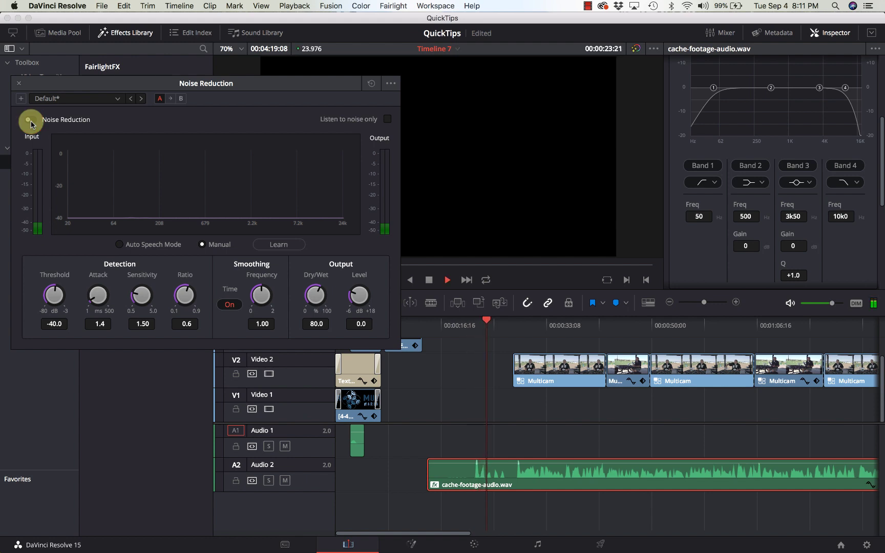
{"action": "key", "text": "space"}
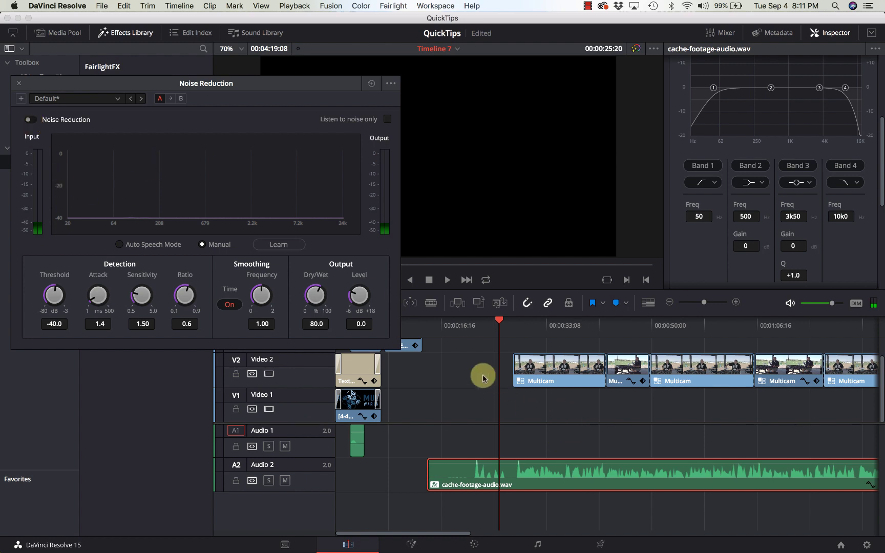
{"action": "left_click", "coordinate": [470, 331]}
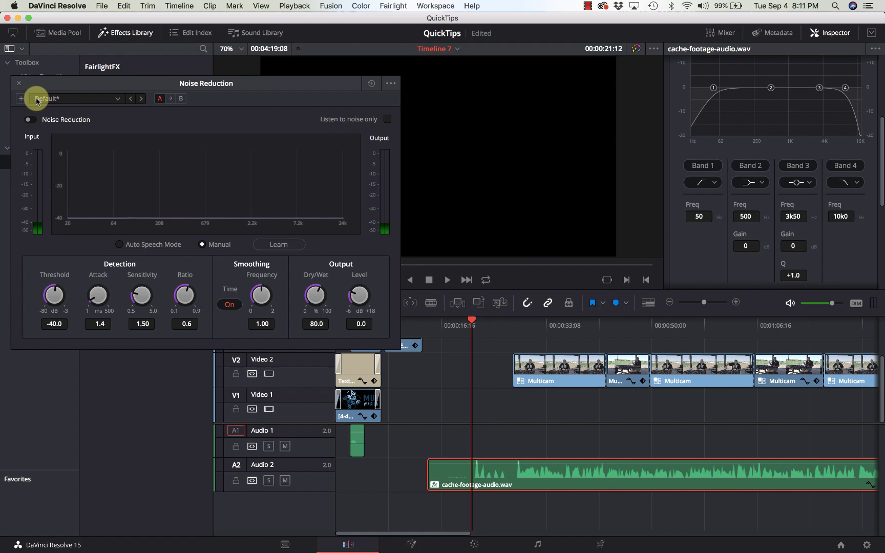
{"action": "left_click", "coordinate": [35, 121]}
{"action": "key", "text": "space"}
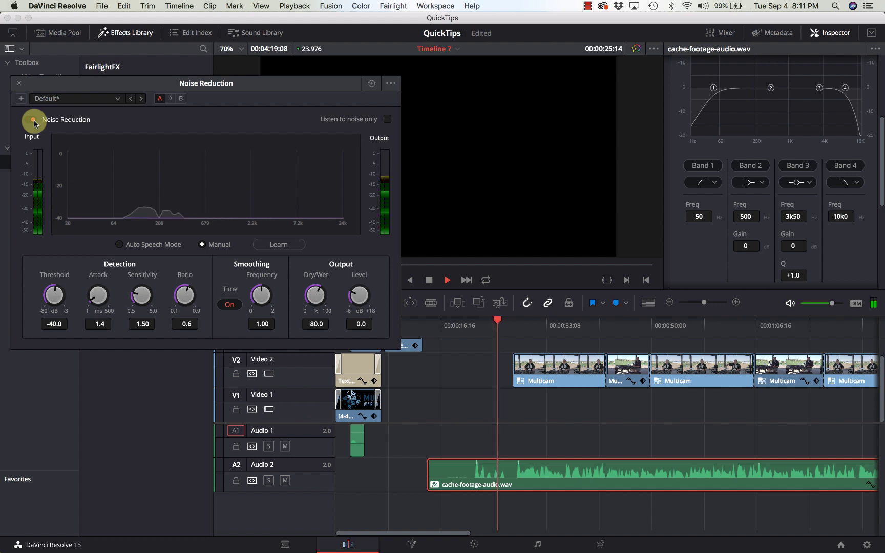
{"action": "key", "text": "space"}
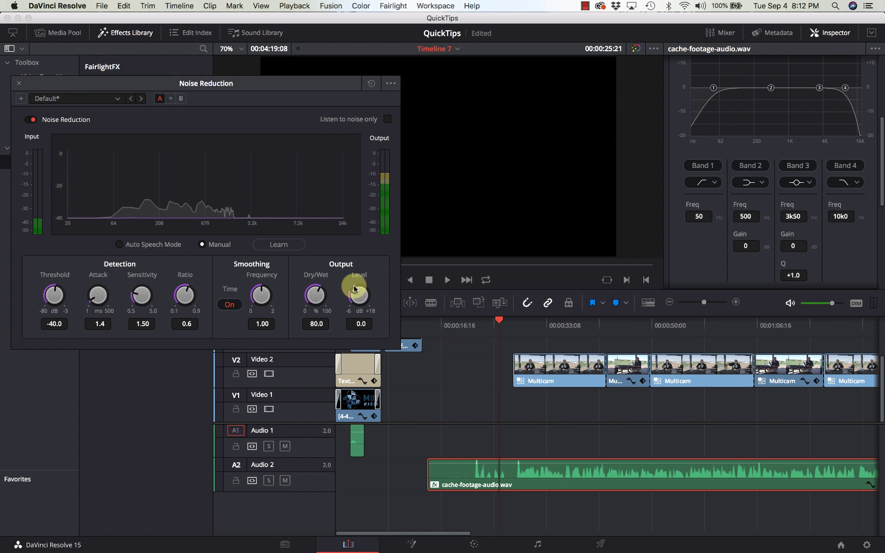
Play the clip from about 00:00:28 to 00:00:31:06 through the active Noise Reduction
{"action": "left_click", "coordinate": [475, 332]}
{"action": "left_click_drag", "start_coordinate": [474, 332], "coordinate": [471, 332]}
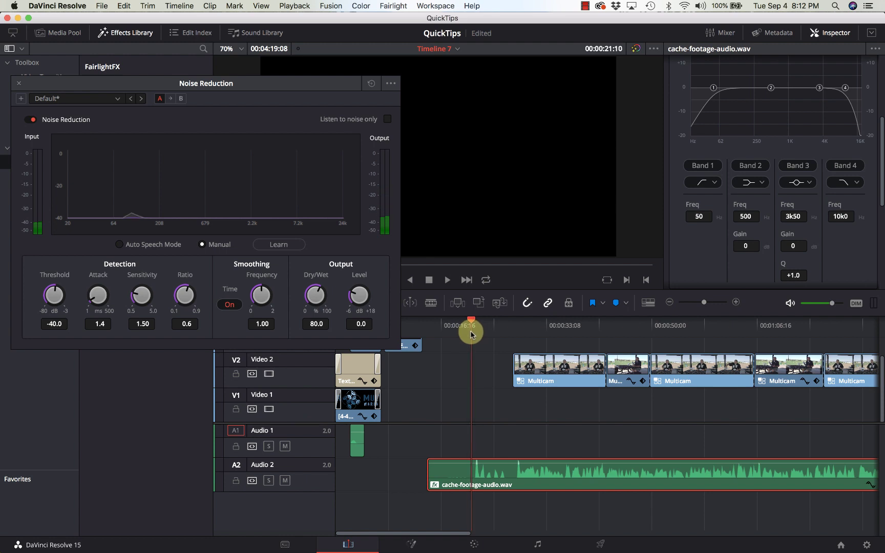
{"action": "left_click", "coordinate": [513, 333]}
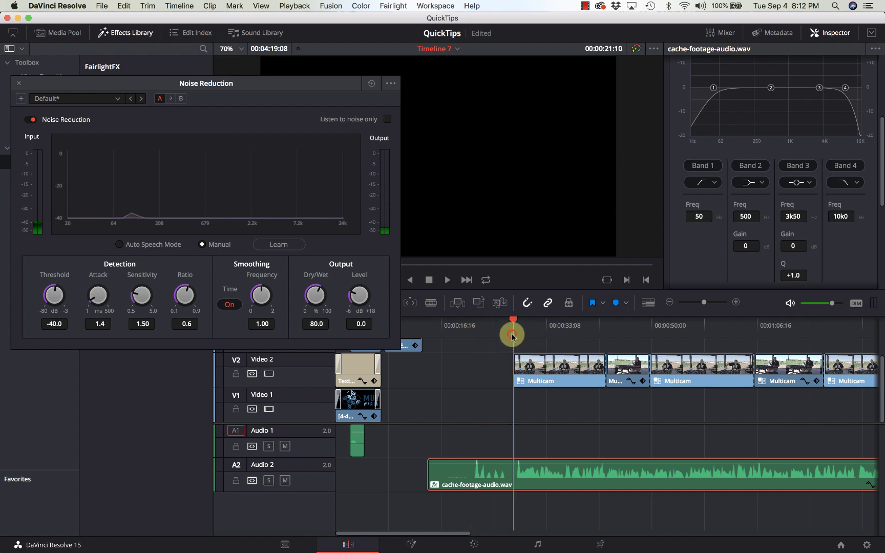
{"action": "key", "text": "space"}
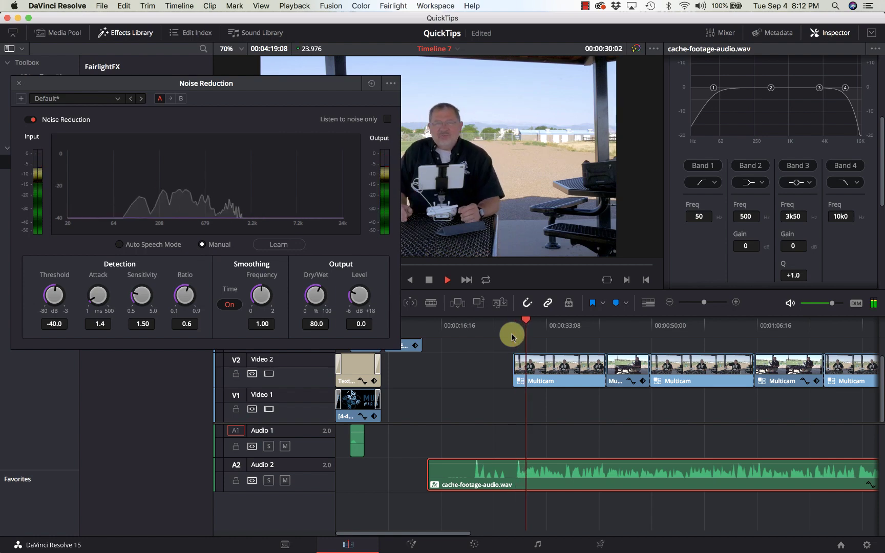
{"action": "key", "text": "space"}
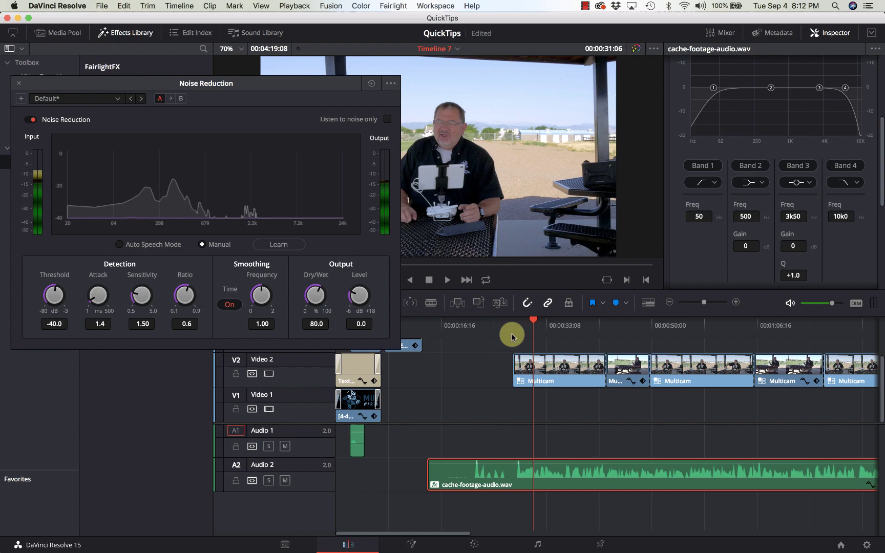
Close the Noise Reduction window and show its Threshold -40 and Dry/Wet 80 in the Inspector
{"action": "left_click", "coordinate": [19, 84]}
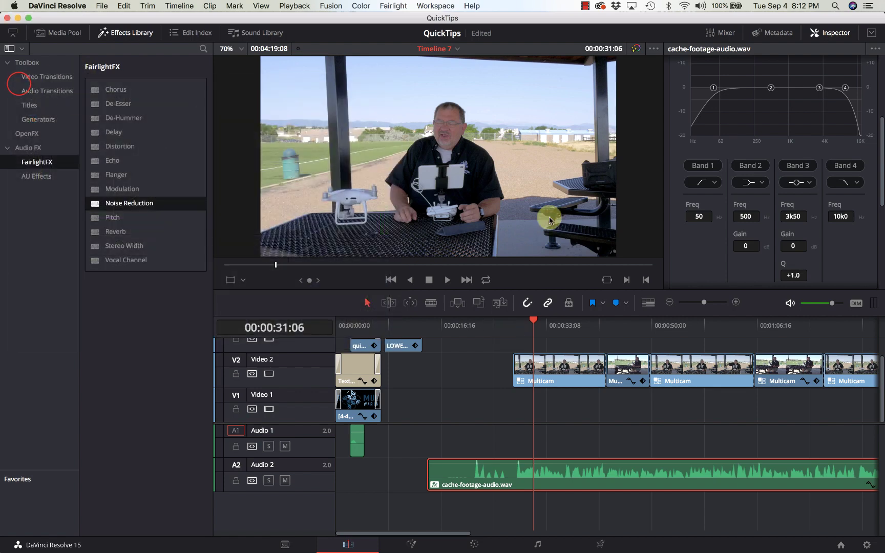
{"action": "scroll", "coordinate": [756, 211], "scroll_direction": "up", "scroll_amount": 5}
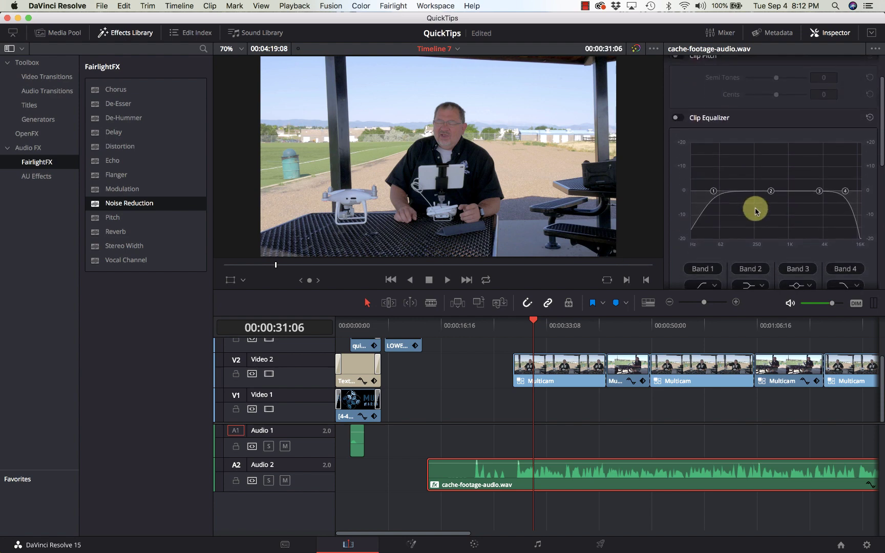
{"action": "scroll", "coordinate": [756, 211], "scroll_direction": "down", "scroll_amount": 10}
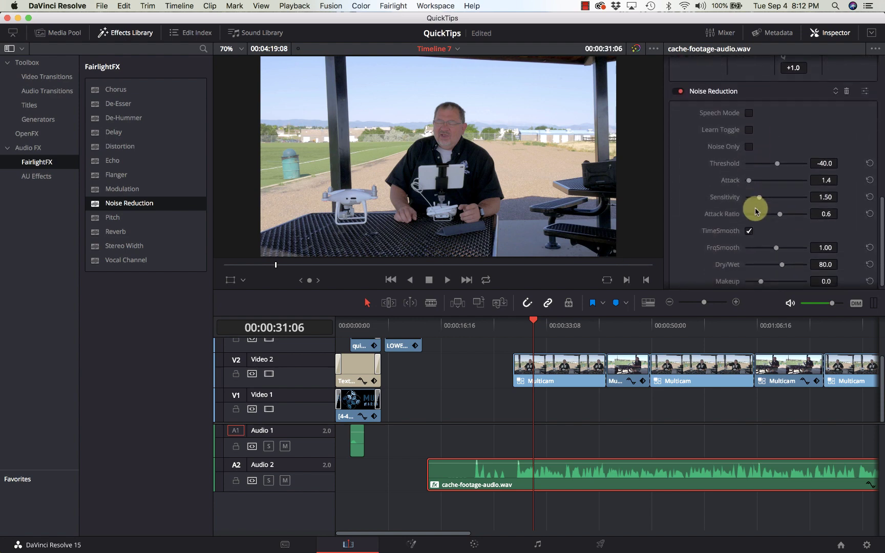